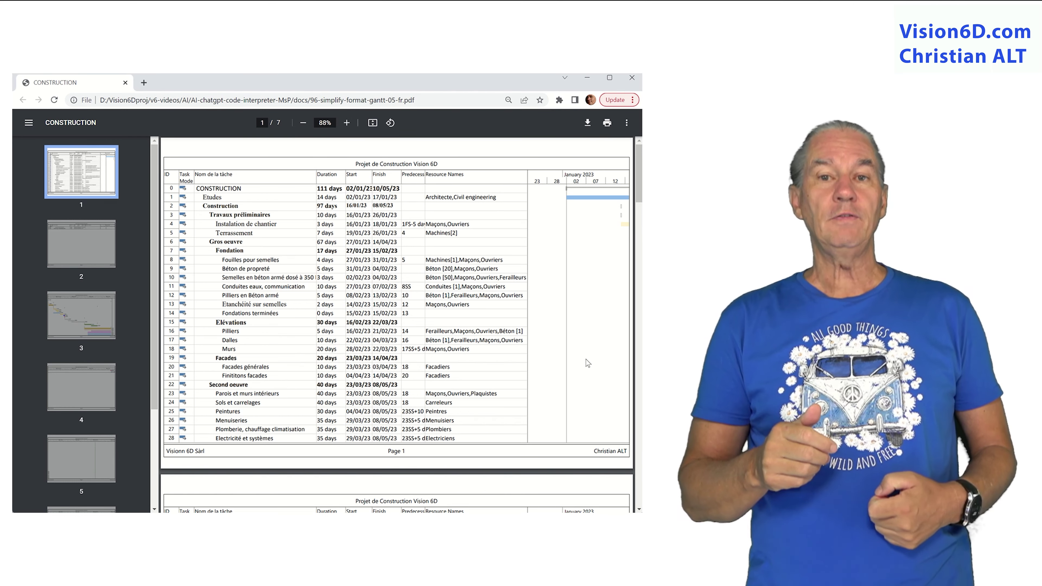
- Scroll the construction PDF from the page-1 task table down to the page-3 Gantt chart
scroll(588, 363, down, 3)
scroll(587, 363, down, 5)
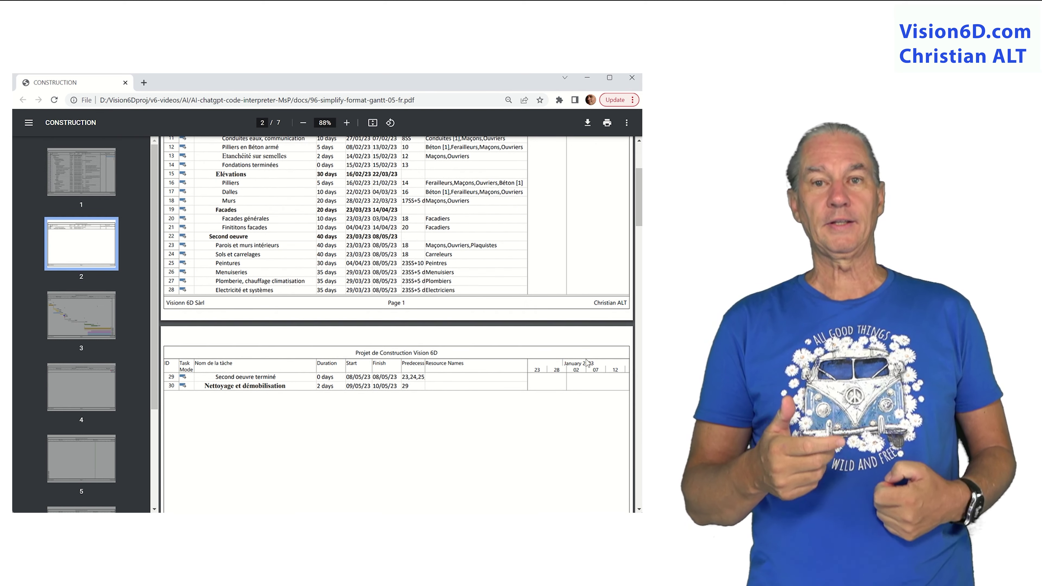
scroll(591, 364, down, 2)
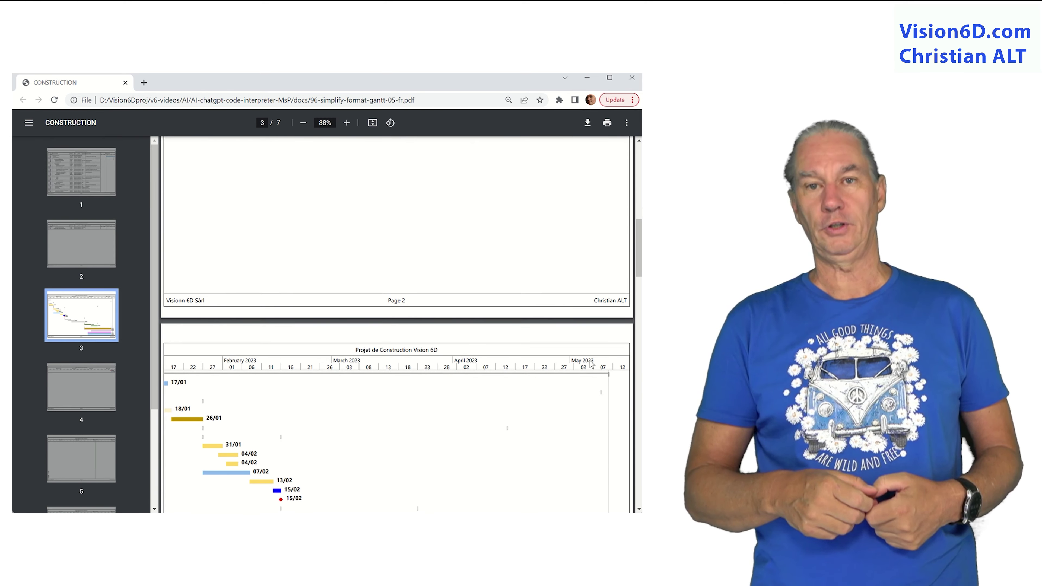
scroll(591, 364, down, 4)
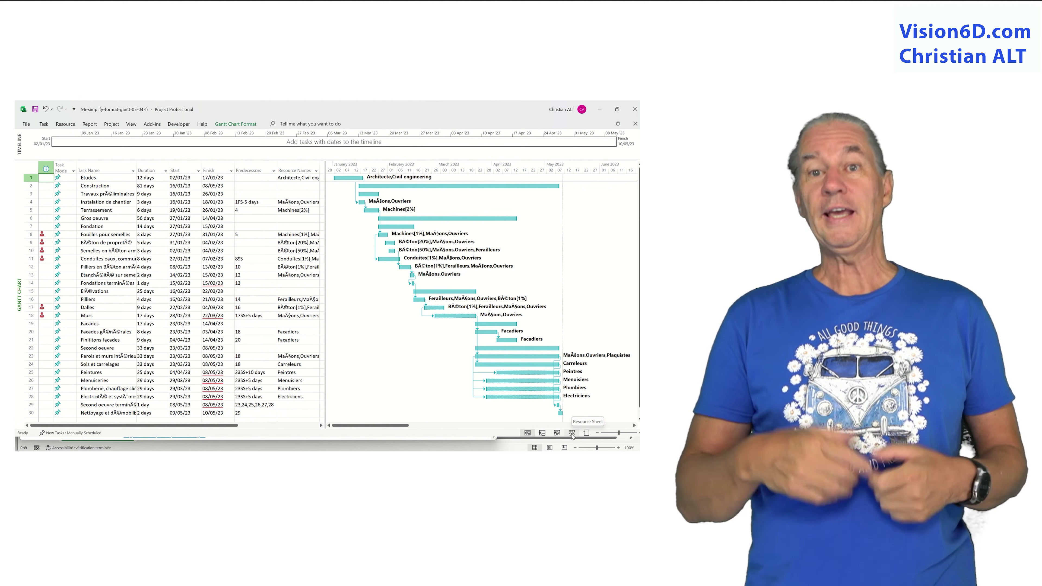
- Switch the Microsoft Project construction schedule to the Resource Sheet view
click(573, 436)
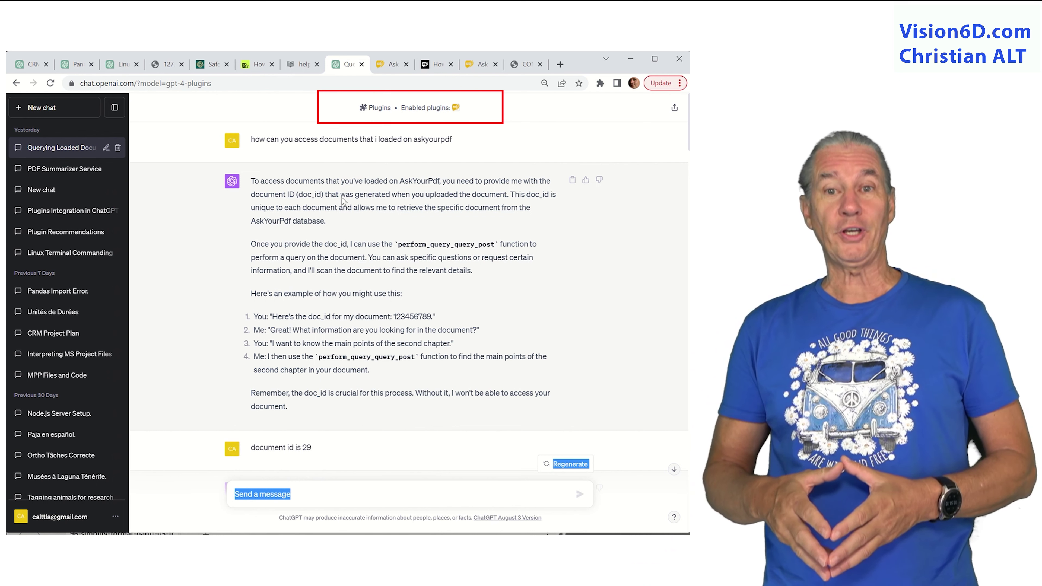
- Clear the selected chat text and scroll down to the AskYourPDF upload box
click(628, 405)
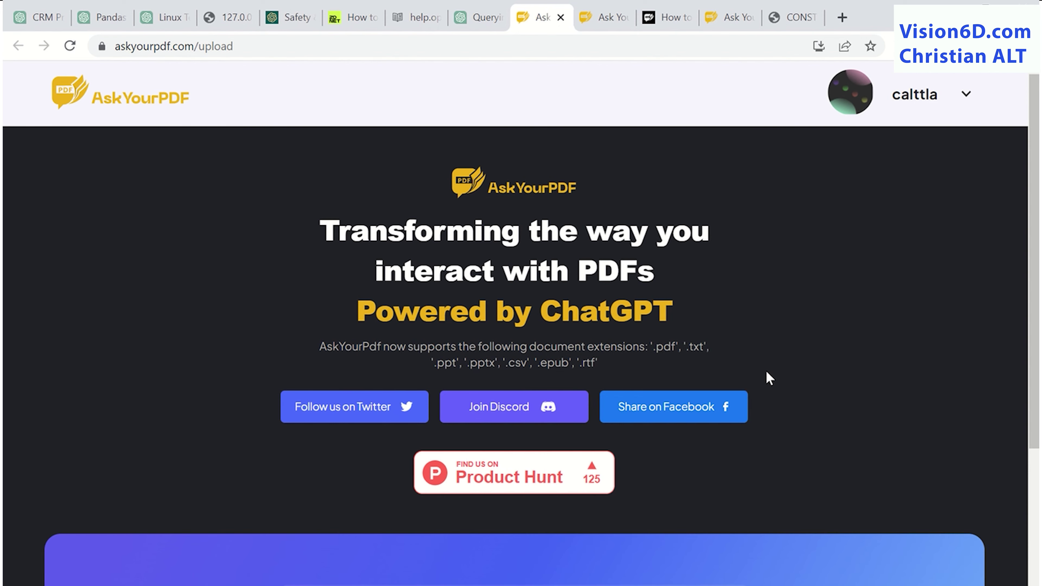
scroll(767, 371, down, 4)
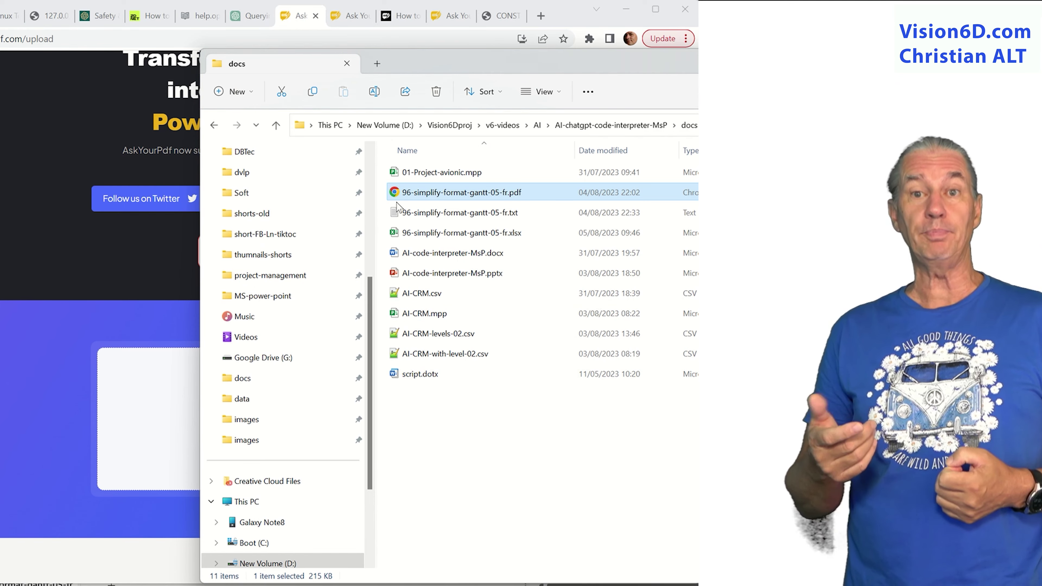
- Upload 96-simplify-format-gantt-05-fr.pdf to AskYourPDF, copy its doc_id, and return to ChatGPT
drag(397, 196, 148, 438)
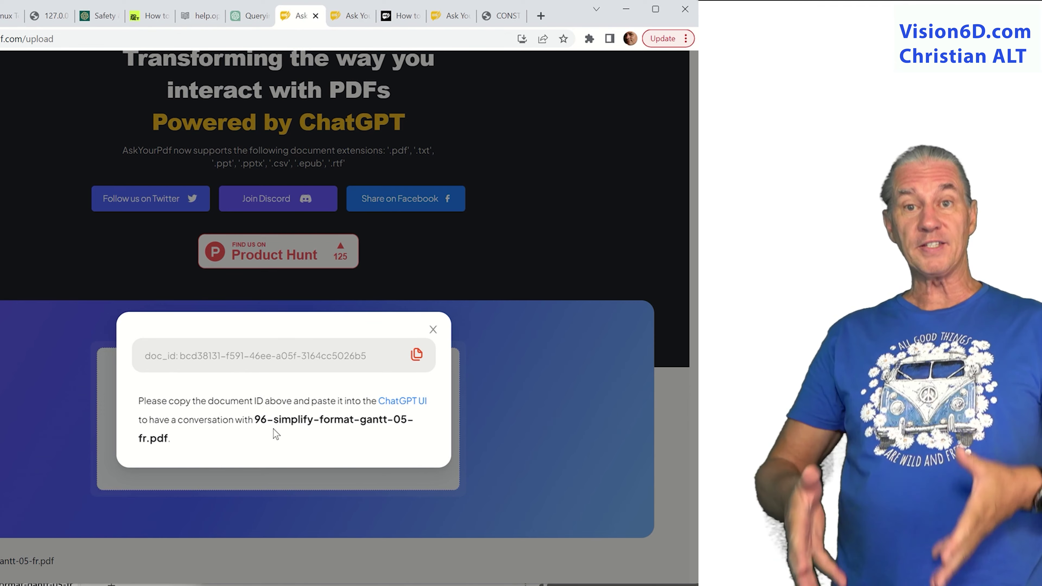
click(416, 355)
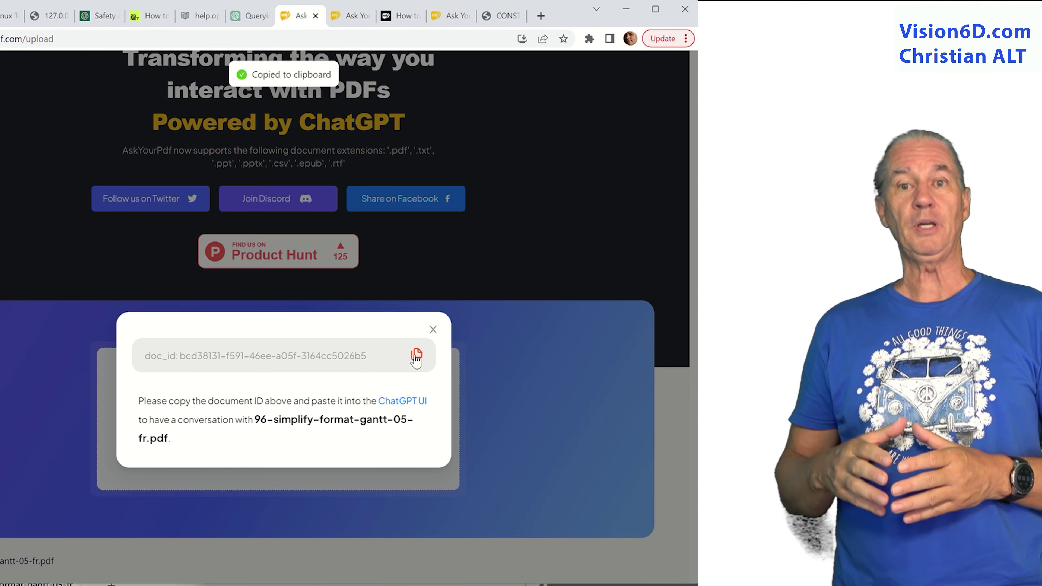
click(257, 18)
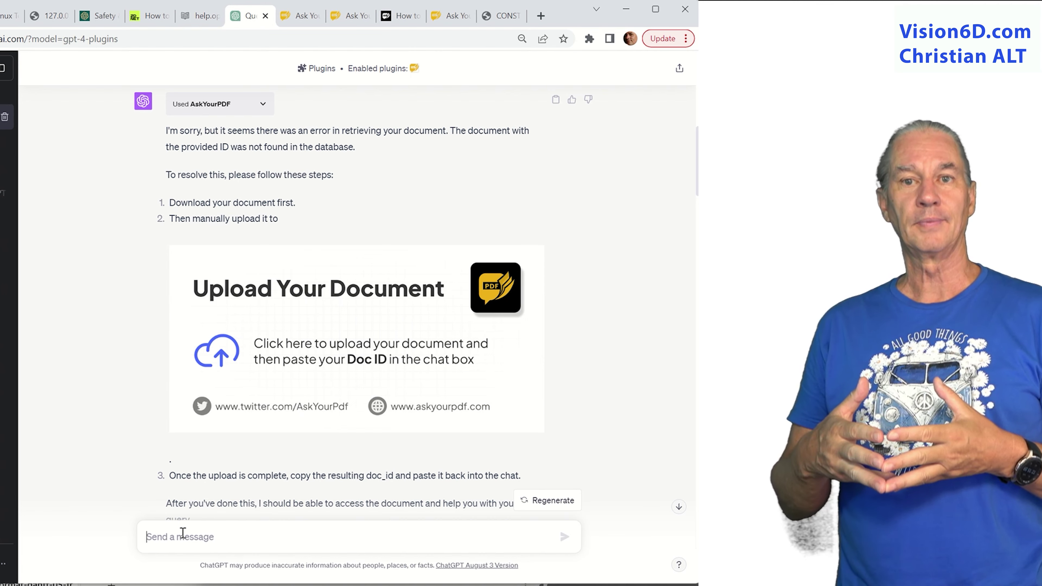
- Send ChatGPT 'The document id :' followed by the pasted document ID
text(The doc)
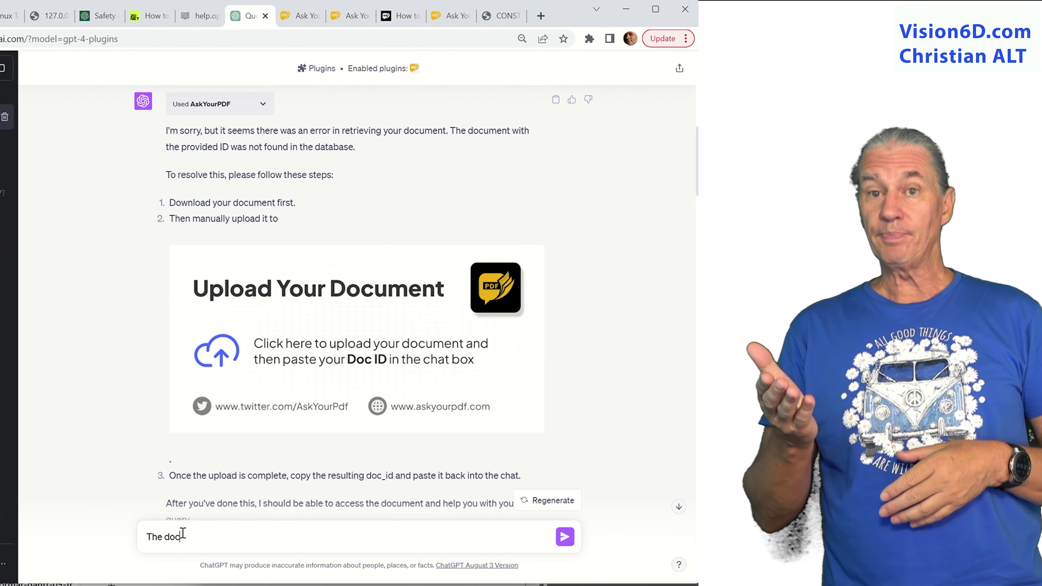
text(um)
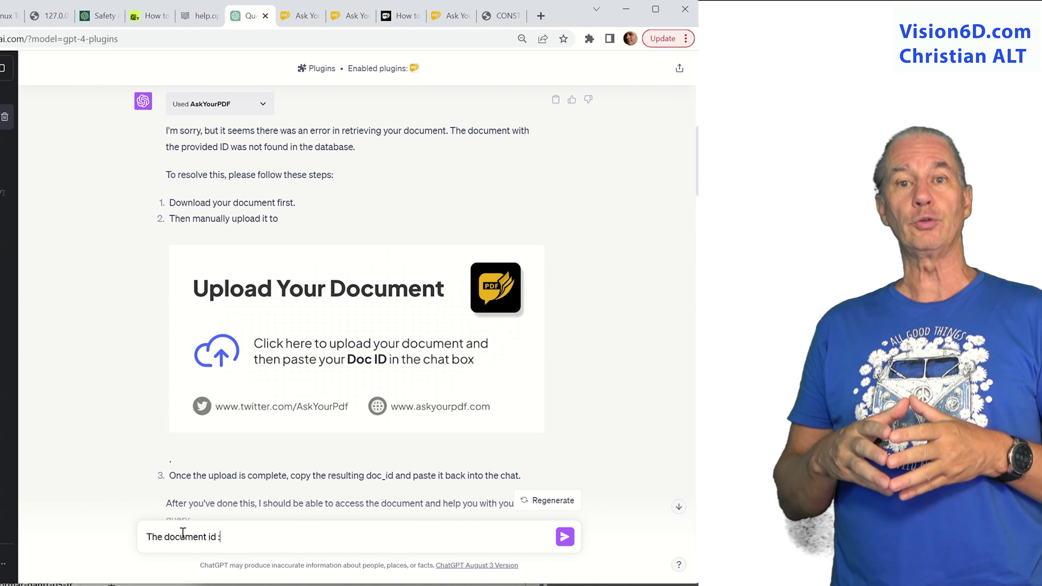
text(ent id :)
key(ctrl+v)
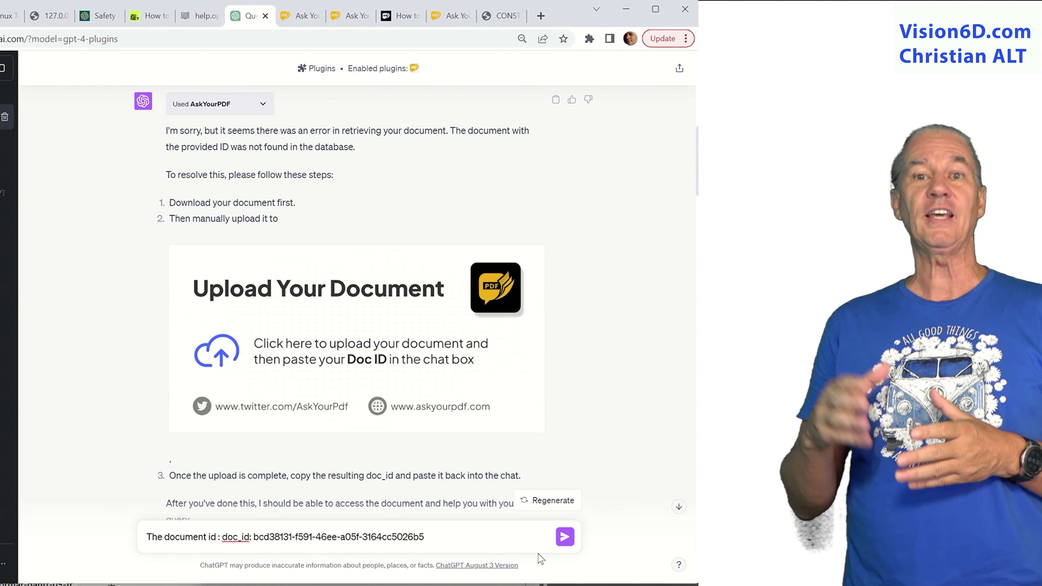
click(564, 537)
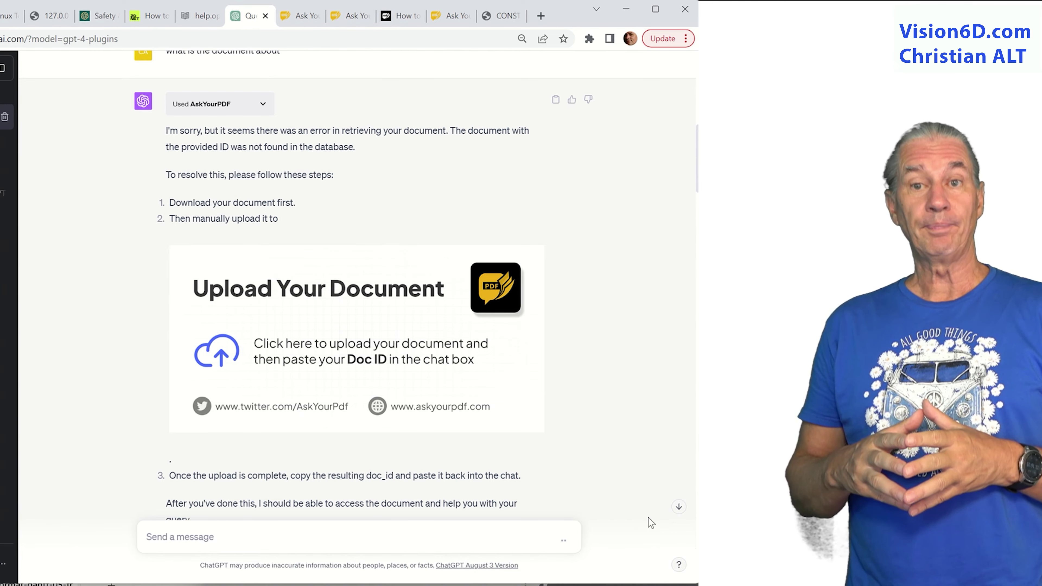
- Read through ChatGPT's list of all 31 page-1 tasks with durations and dates
click(679, 508)
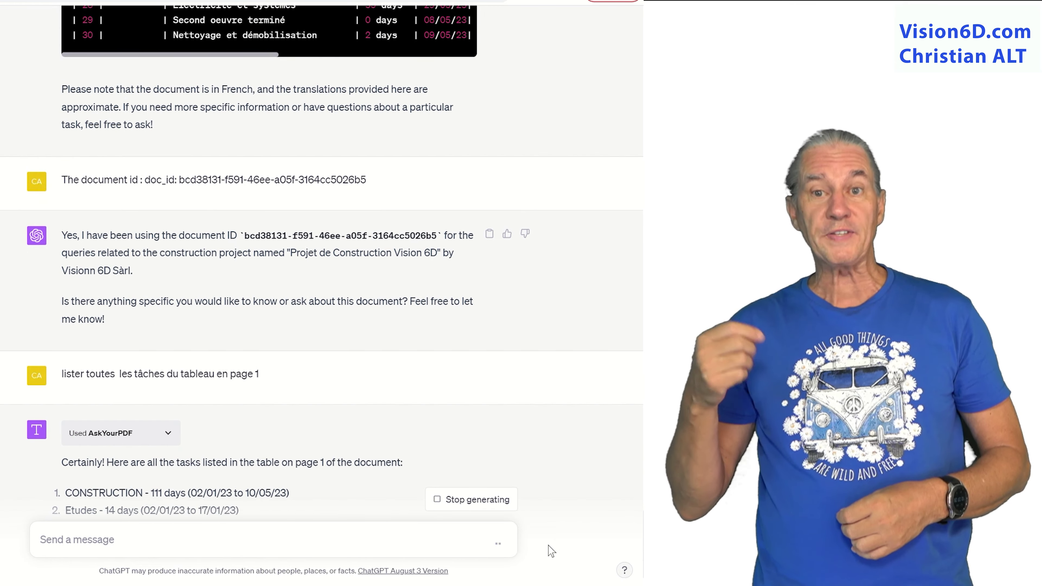
scroll(626, 482, down, 3)
scroll(625, 483, down, 2)
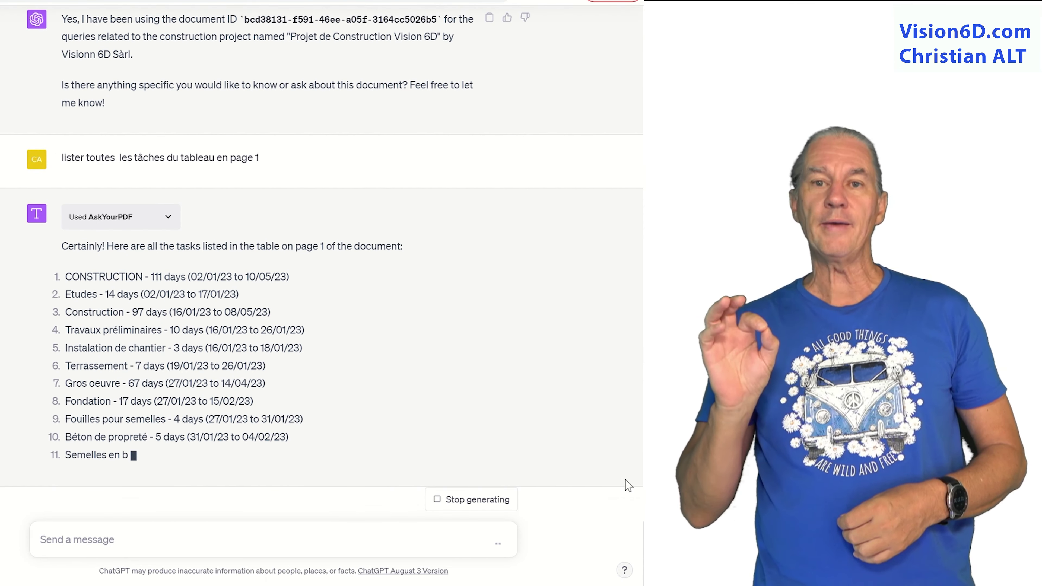
scroll(623, 483, down, 3)
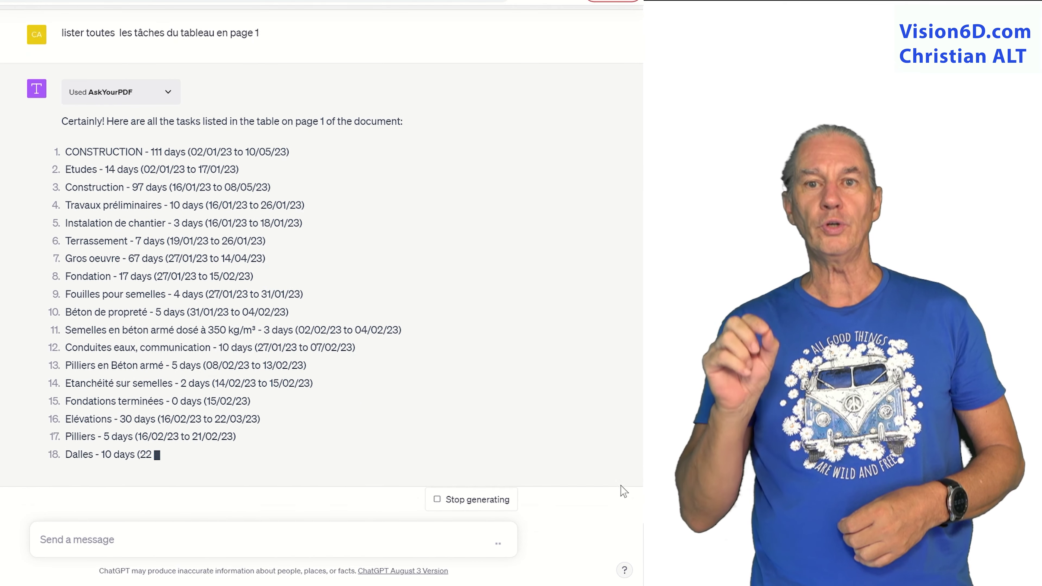
scroll(620, 487, down, 2)
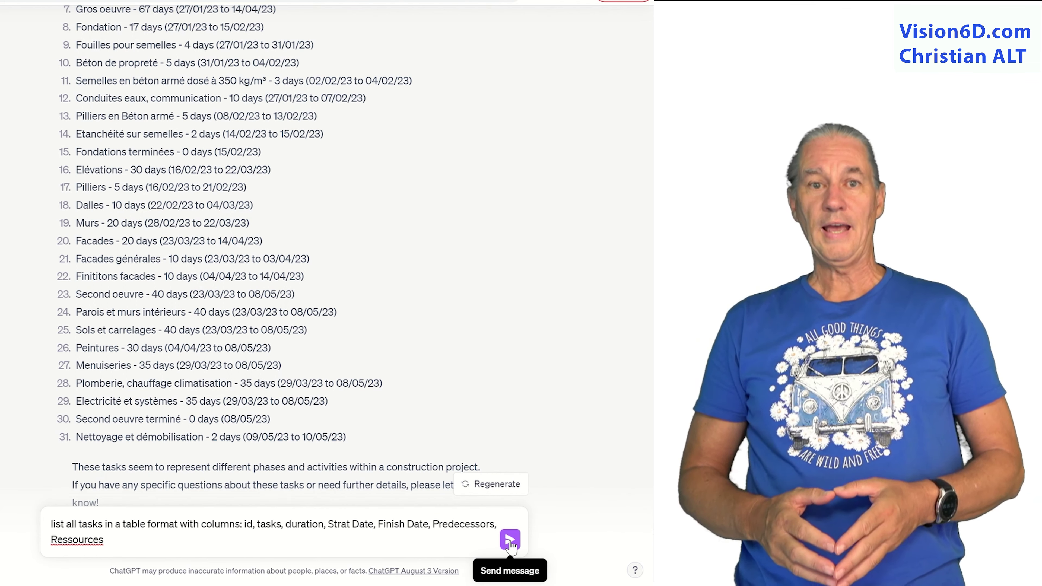
- Get the full task table with ID, duration, start, finish, predecessors and resources, then request tab-separated CSV
click(499, 539)
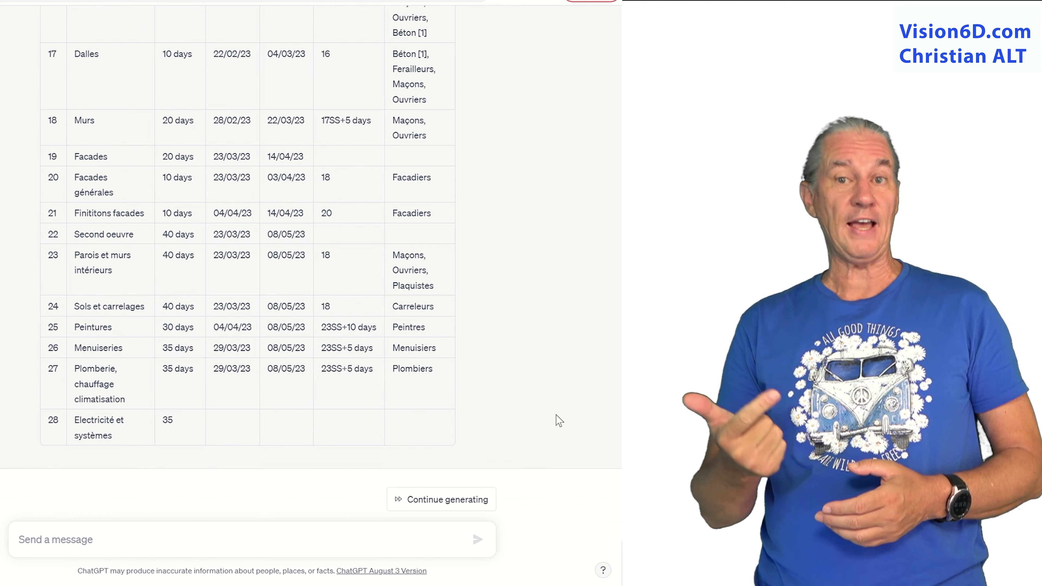
click(440, 499)
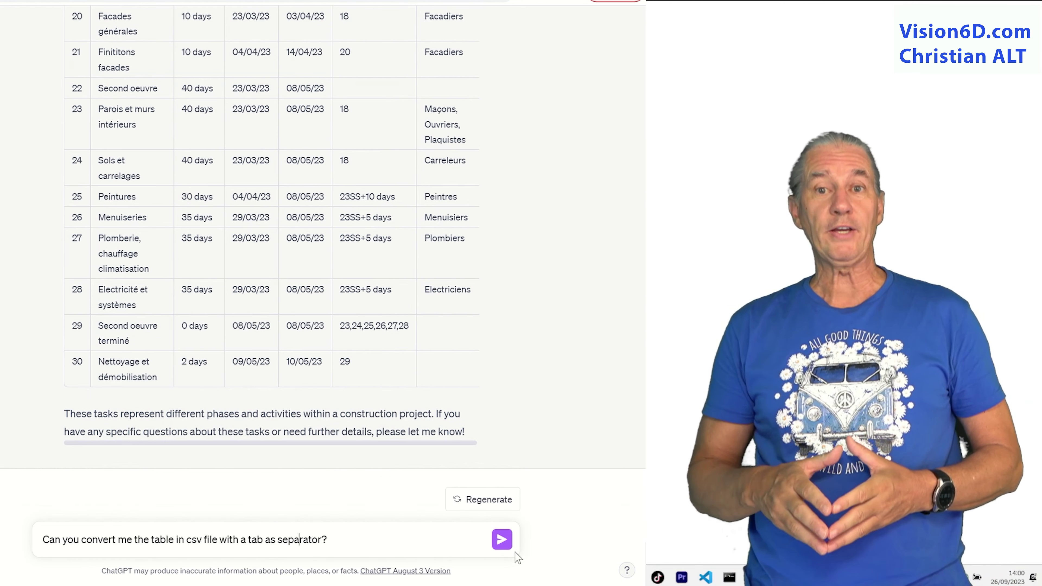
click(504, 541)
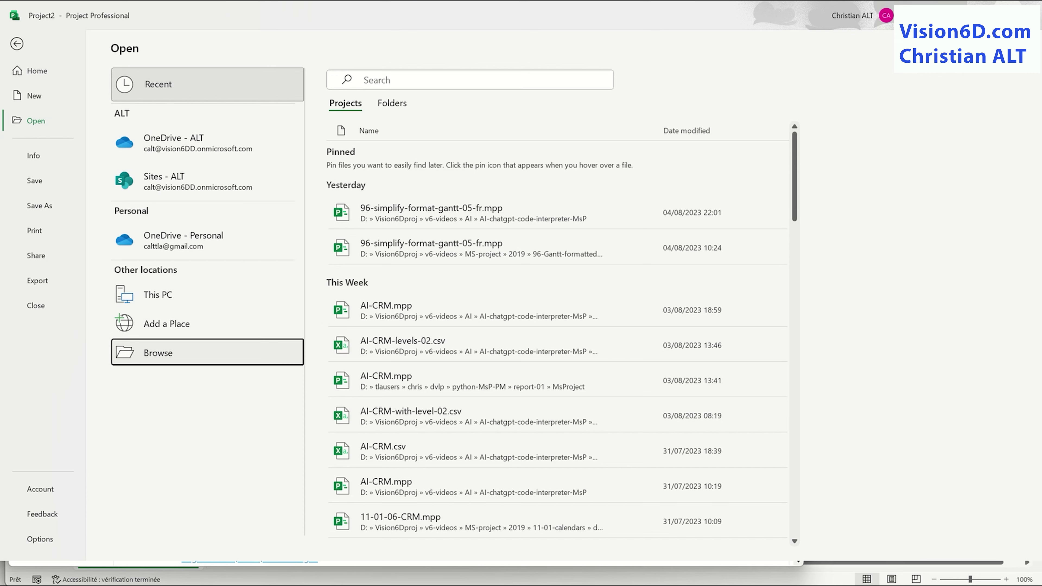
- Open 96-simplify-format-gantt-05-04-fr.csv in Project using the CSV (Comma delimited) file type
click(166, 354)
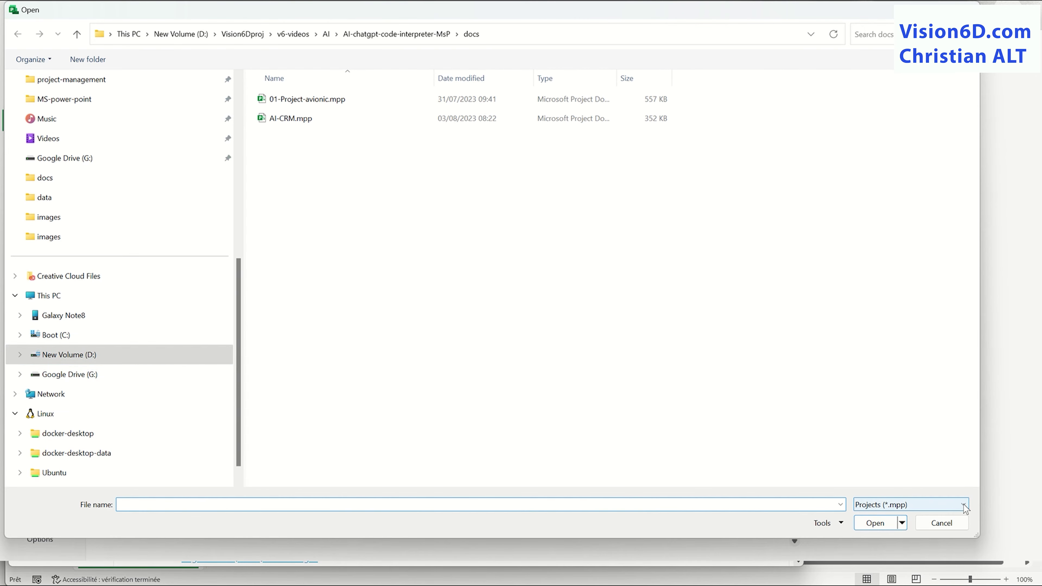
click(963, 505)
click(943, 482)
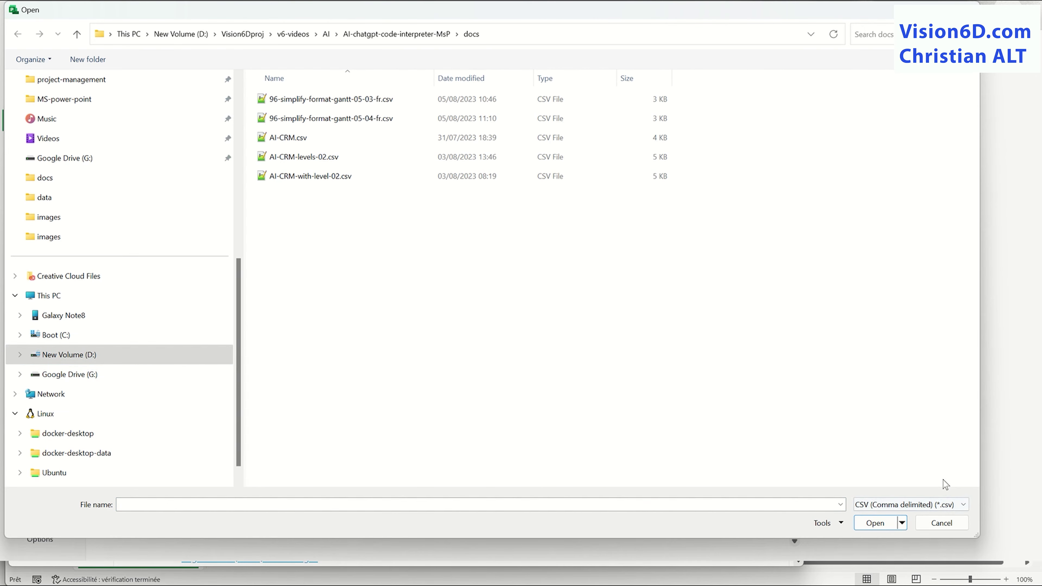
double_click(369, 119)
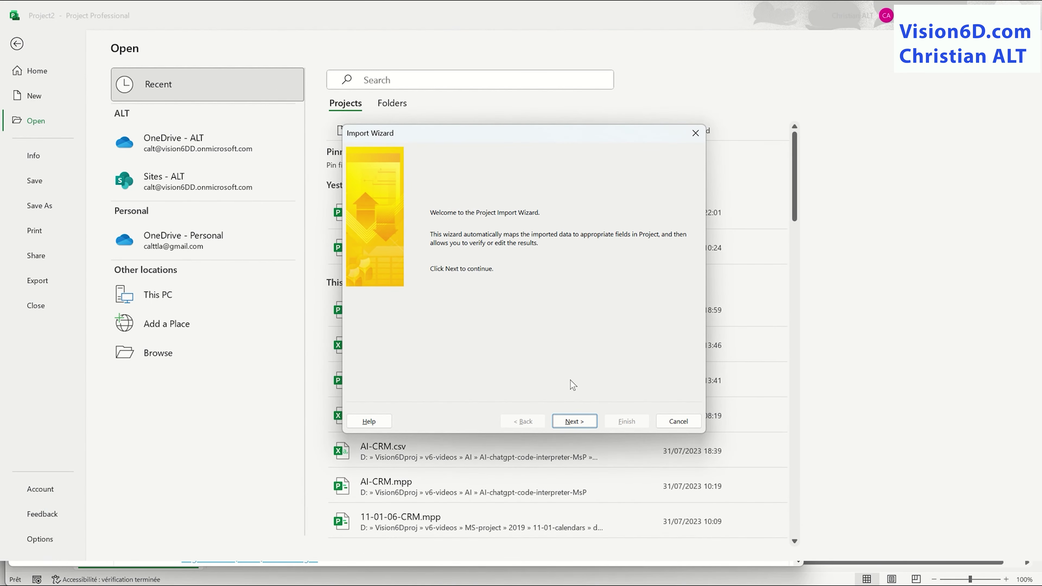
- Create a new import map importing tasks with headers and Tab as the text delimiter
click(575, 422)
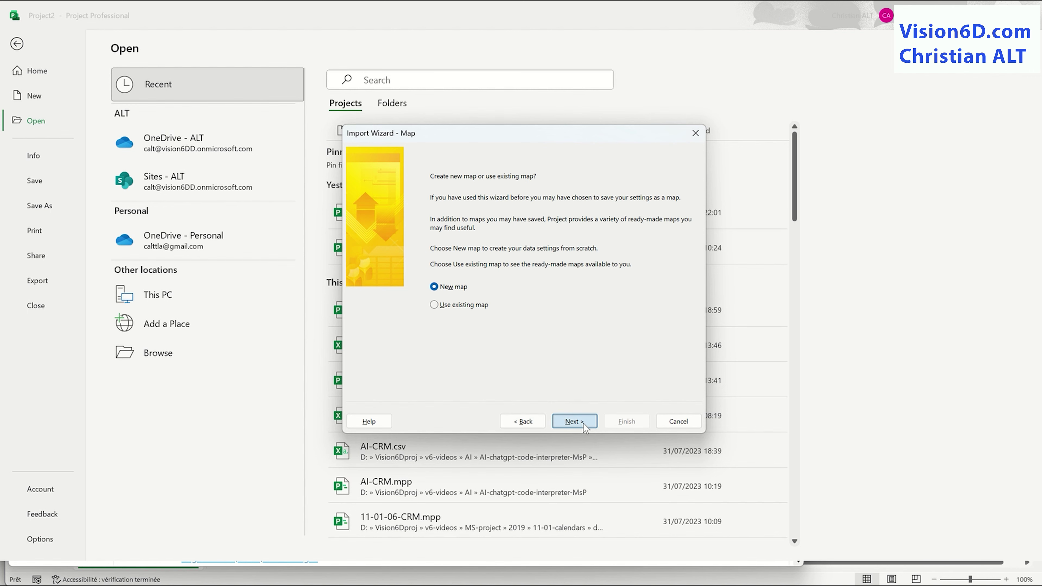
click(583, 423)
click(583, 423)
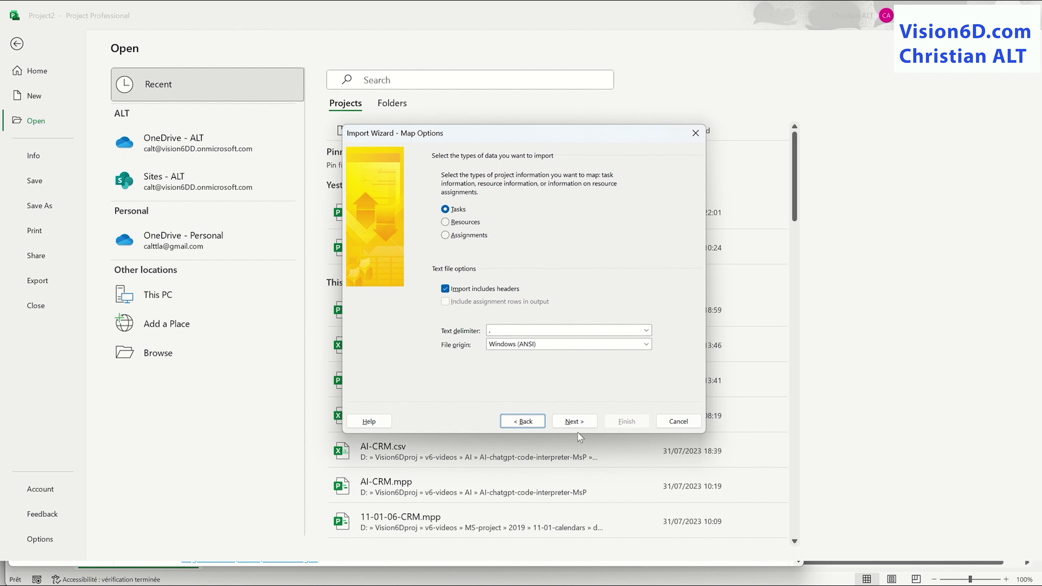
click(647, 331)
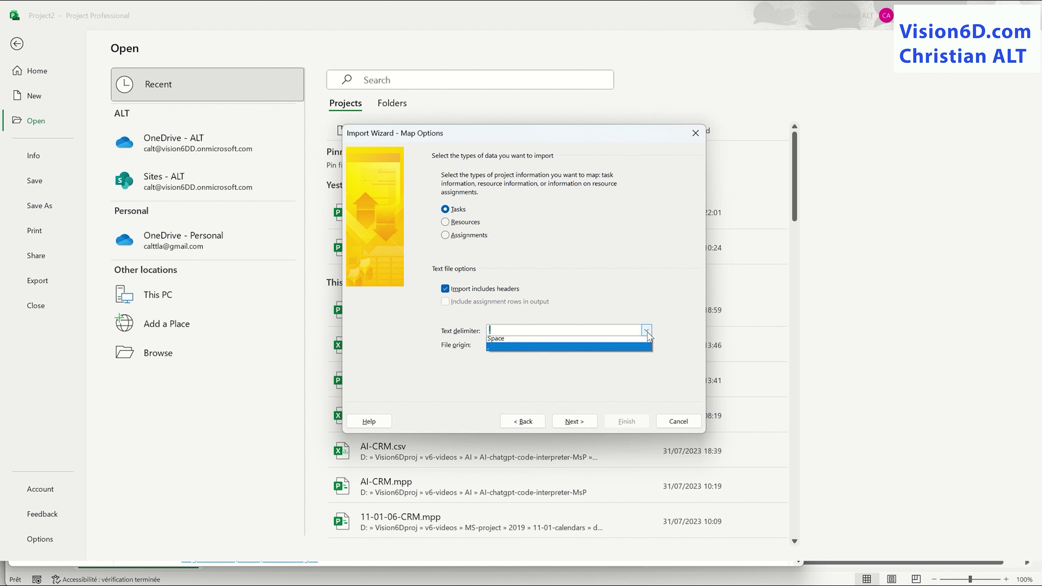
click(542, 341)
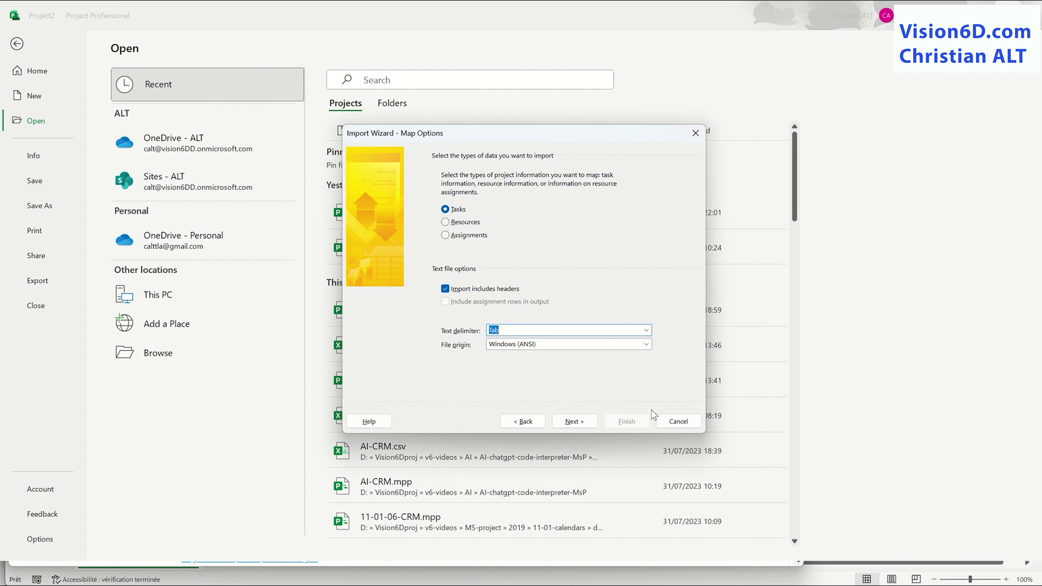
click(584, 423)
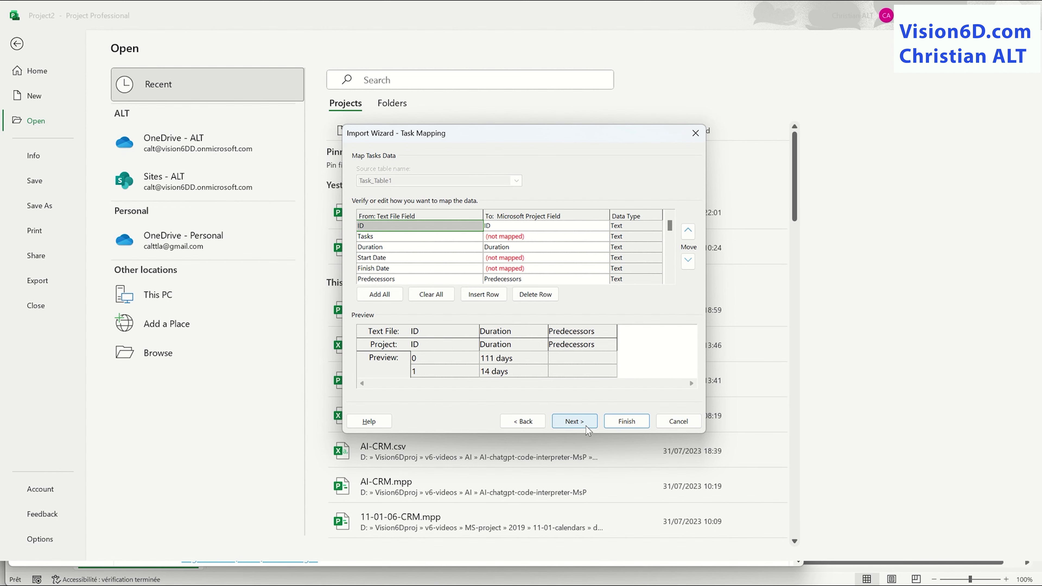
- Map the Tasks column to Name and the Start Date column to Start
click(592, 237)
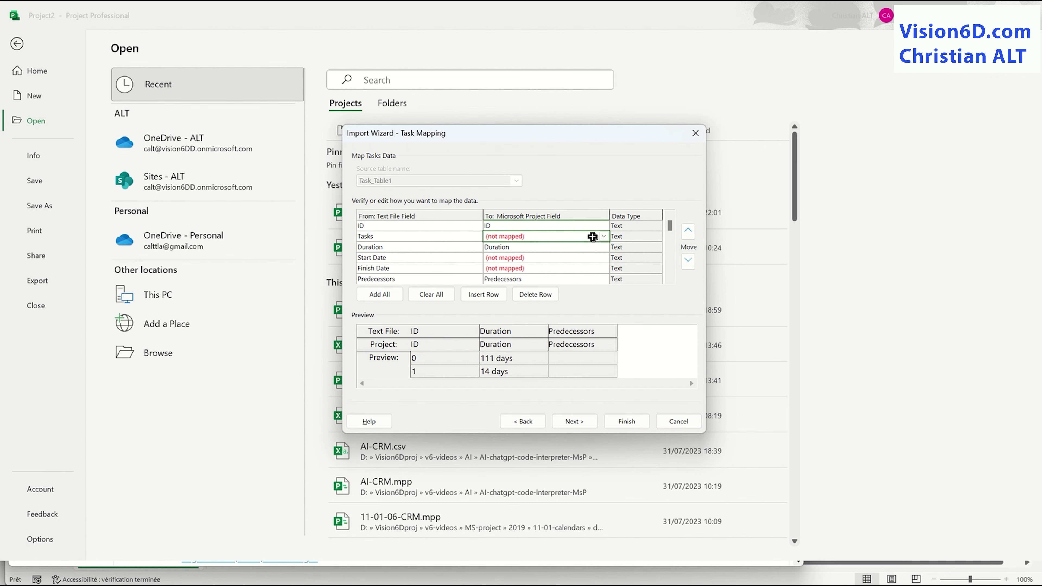
click(604, 240)
click(604, 237)
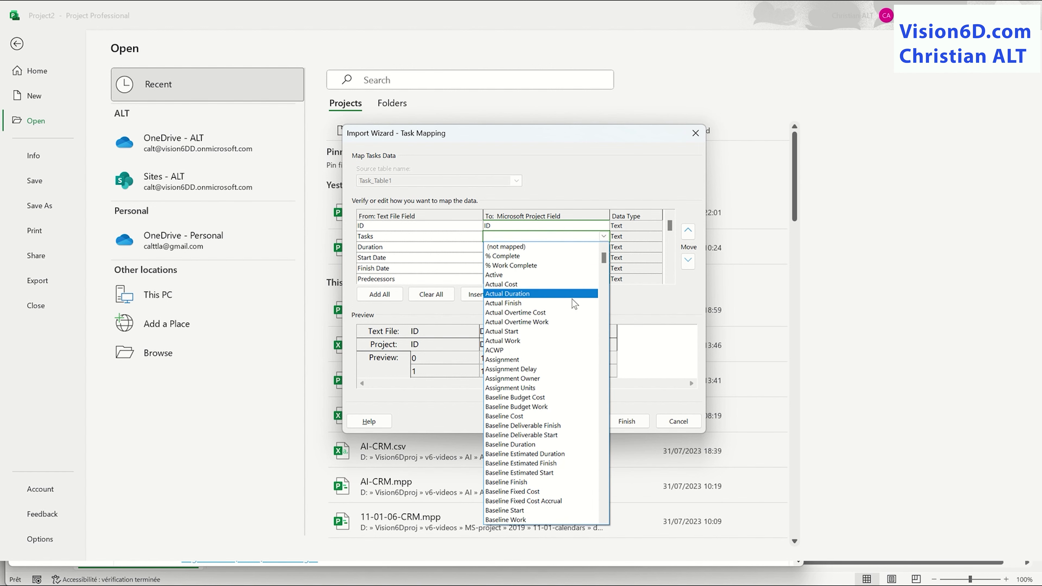
text(Name)
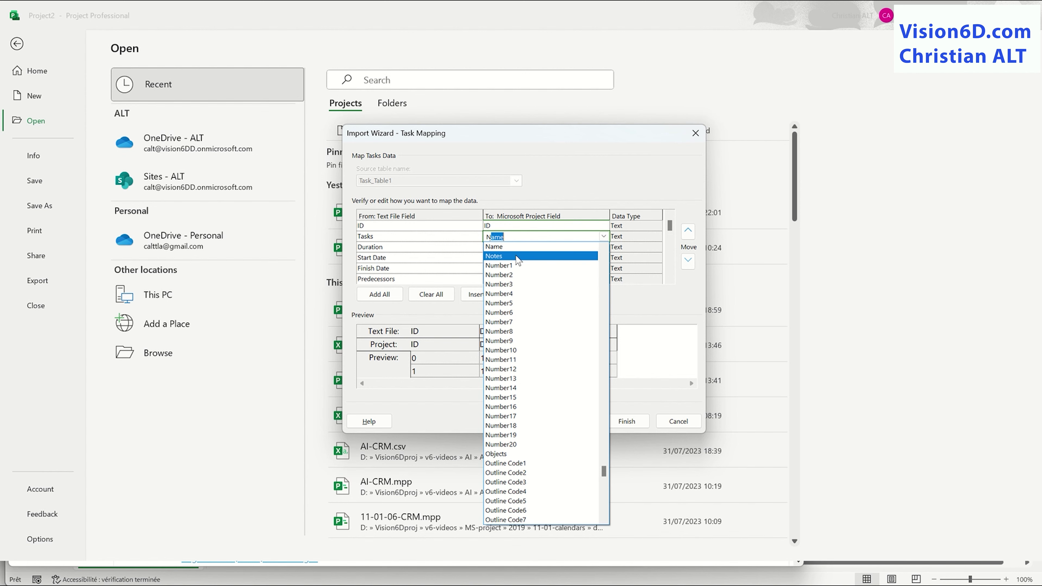
key(Return)
click(591, 257)
click(602, 259)
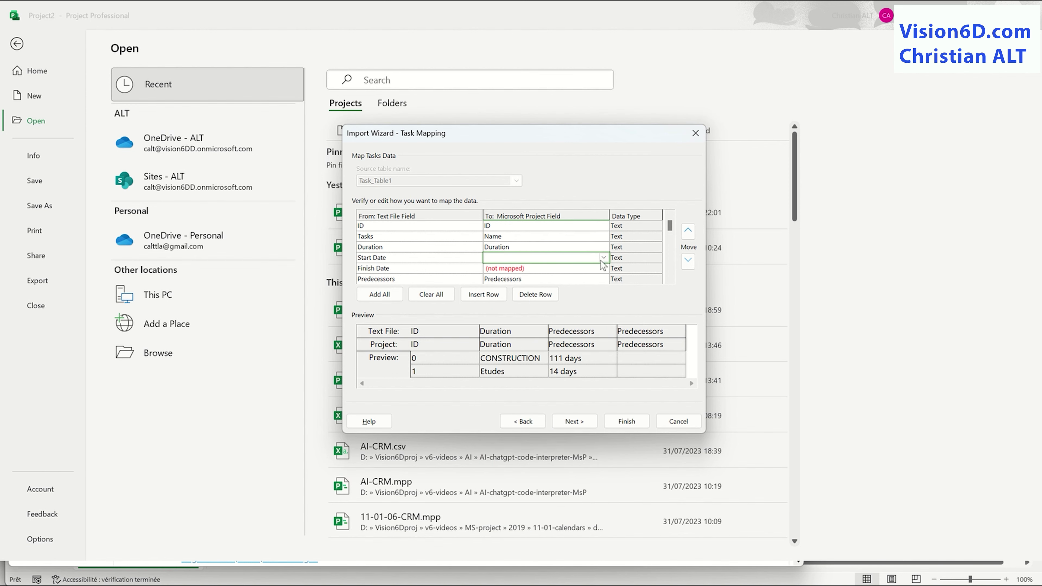
click(603, 257)
text(Start)
key(Return)
click(591, 268)
- Map Finish Date to Finish and Resources to Resource Names, then reach End of Map Definition
click(603, 268)
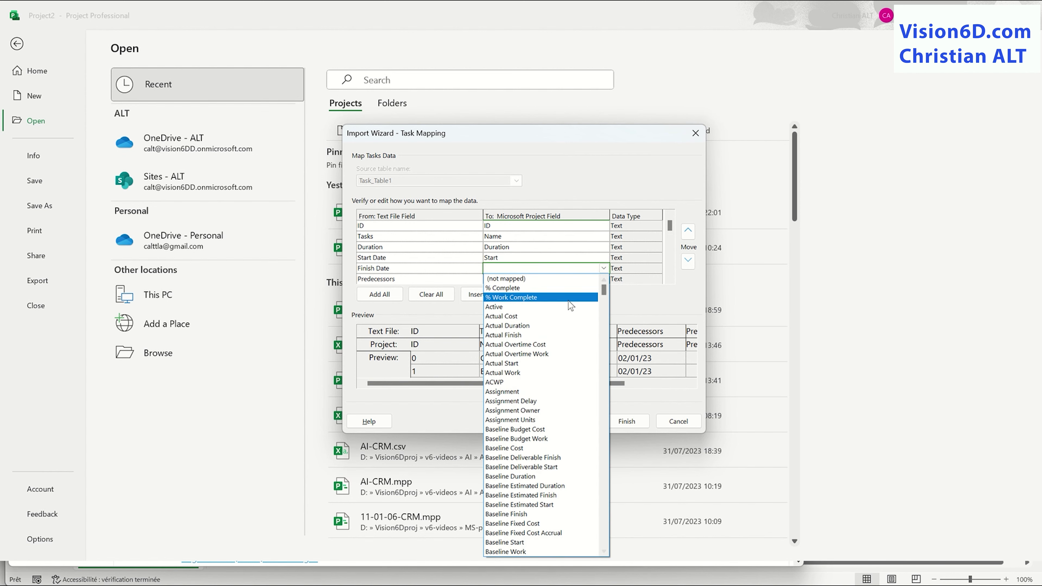
text(Finish)
key(Return)
click(602, 279)
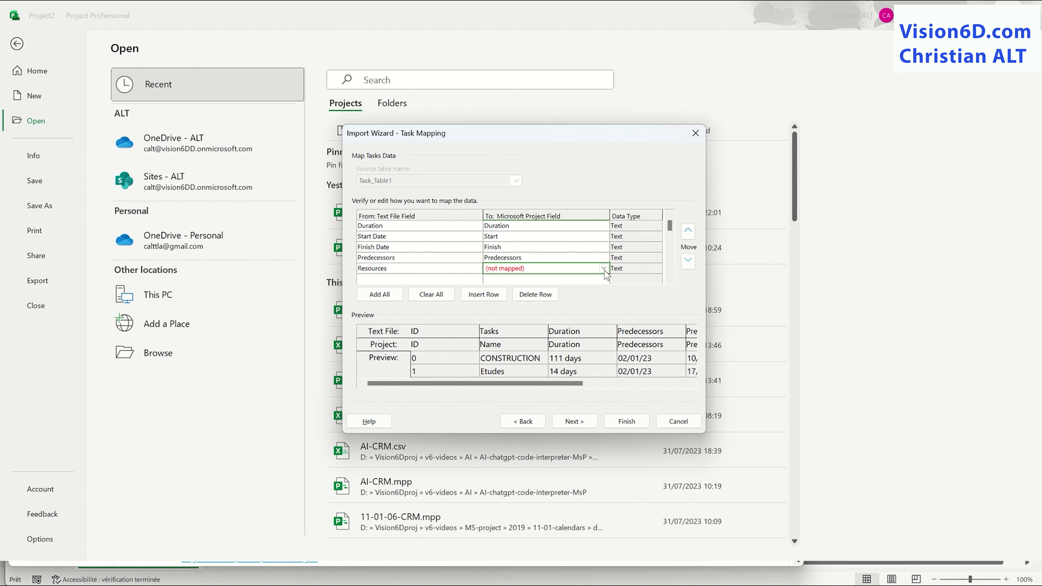
click(603, 268)
scroll(564, 349, down, 5)
click(553, 373)
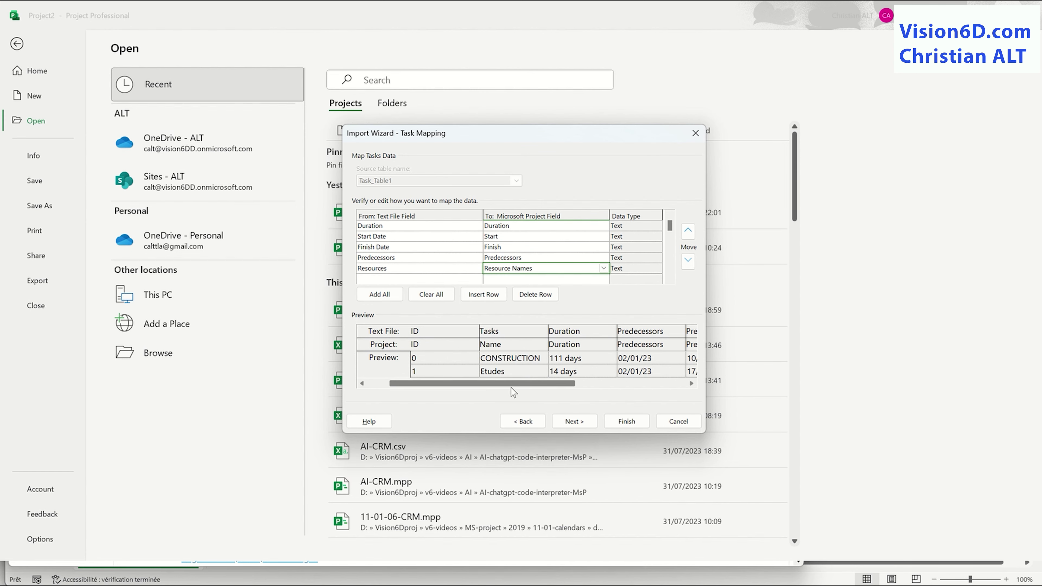
scroll(511, 387, right, 3)
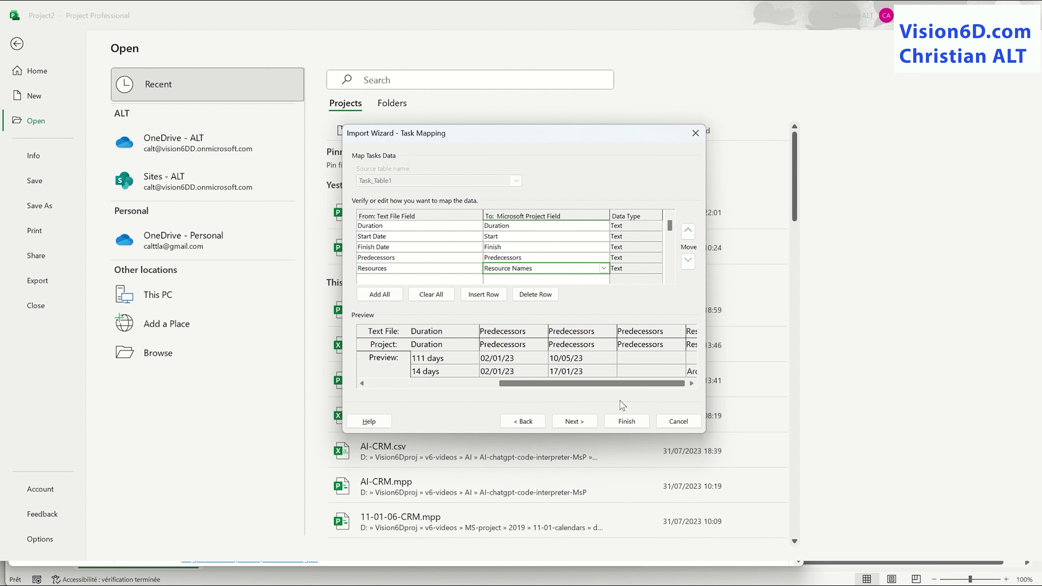
click(589, 423)
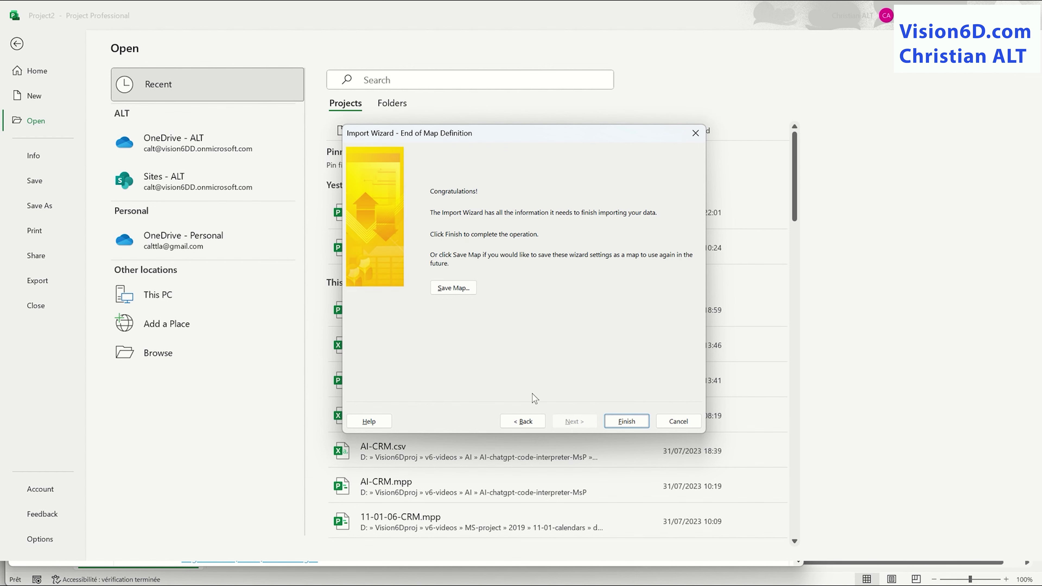
- Save the import map as v6-import-csv-ChatGPT and finish the import
click(464, 292)
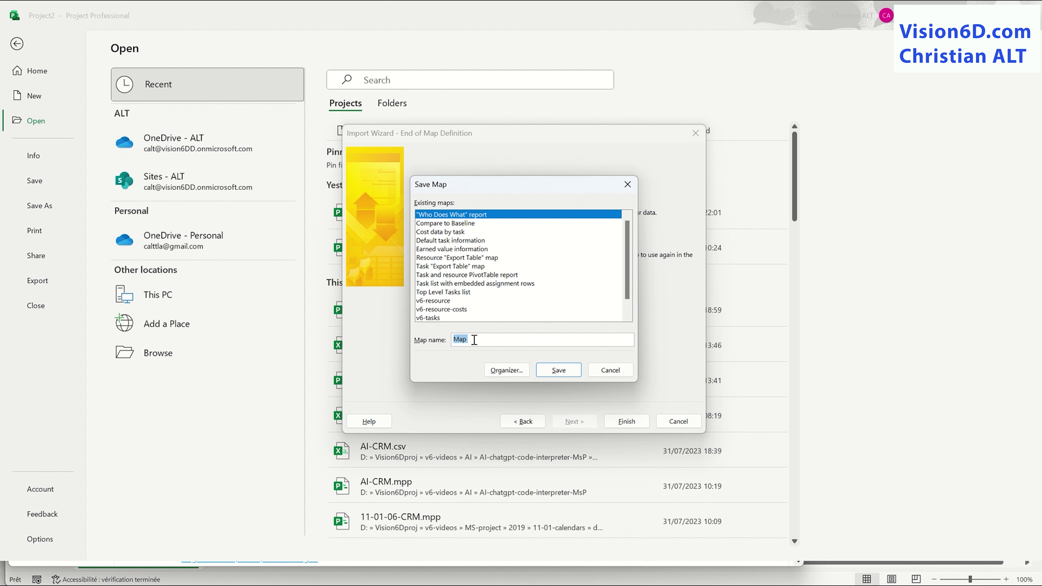
key(BackSpace)
text(v6-import-csv-ChatGPT)
click(568, 372)
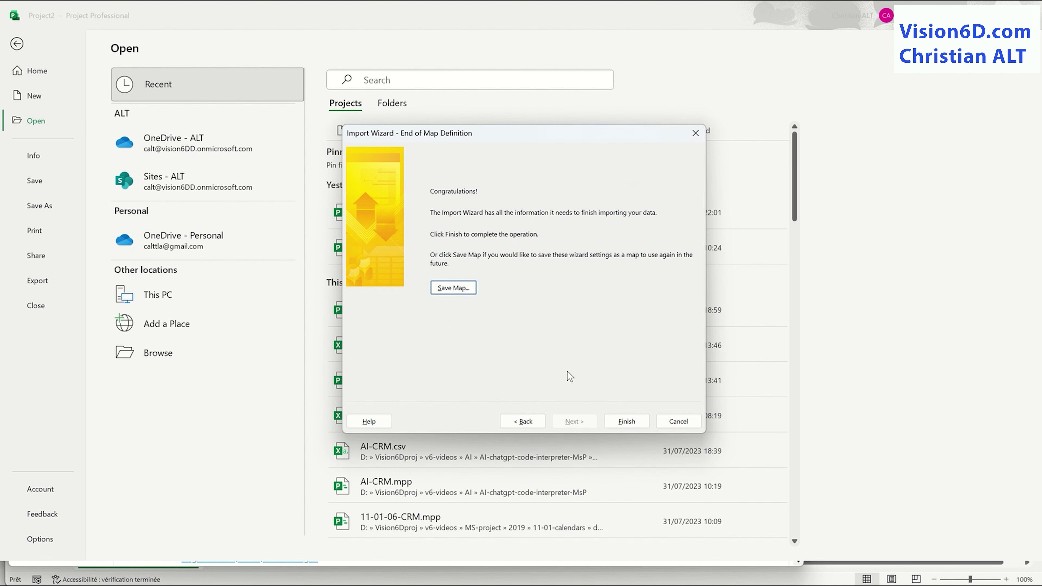
click(632, 423)
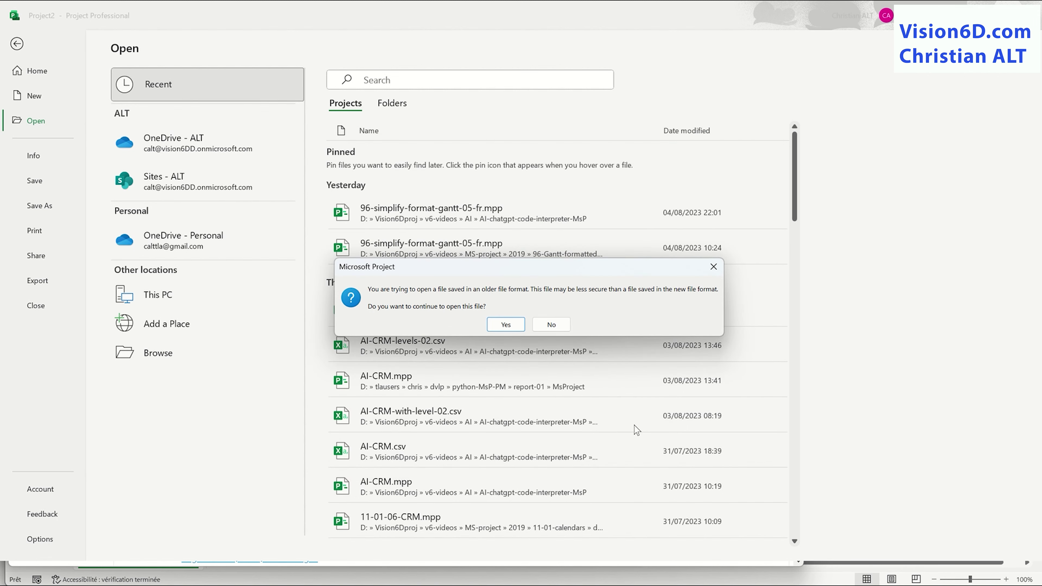
- Open the older-format schedule file, widen the task table, and scroll the Gantt chart to January 2023
click(516, 323)
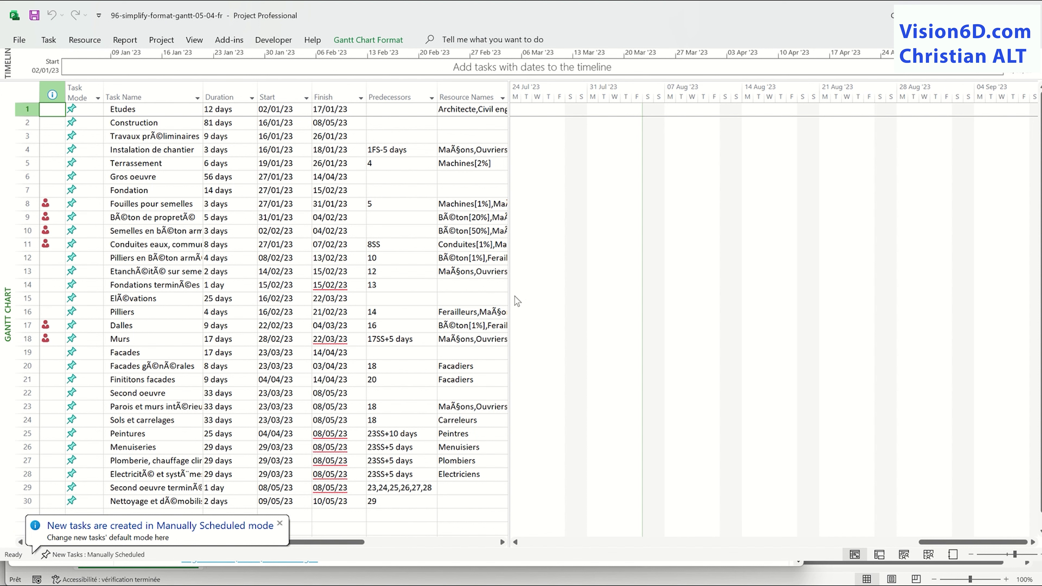
mouse_move(509, 293)
mouse_down()
mouse_move(580, 293)
mouse_move(517, 291)
mouse_up()
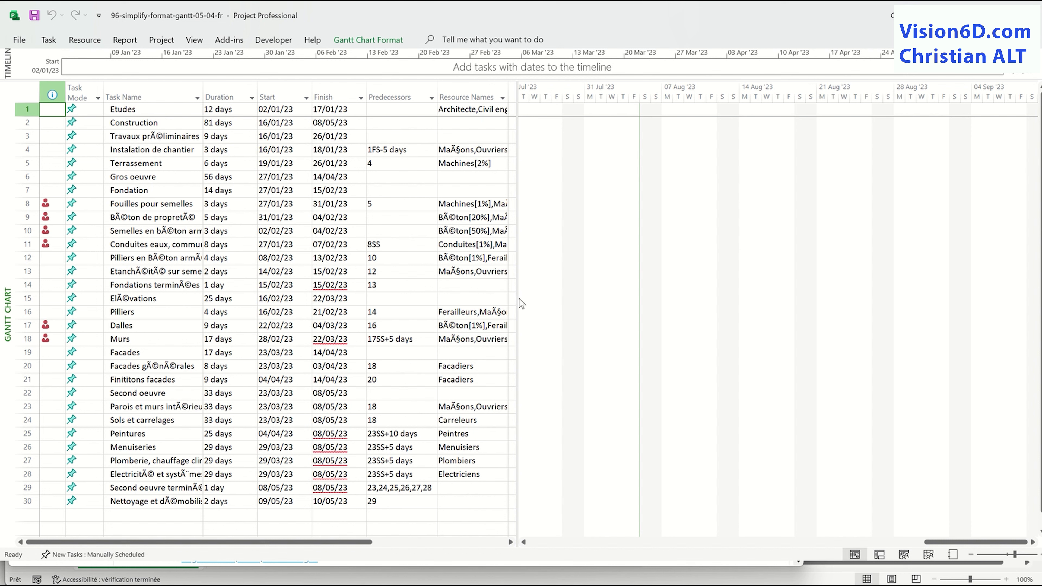
click(523, 542)
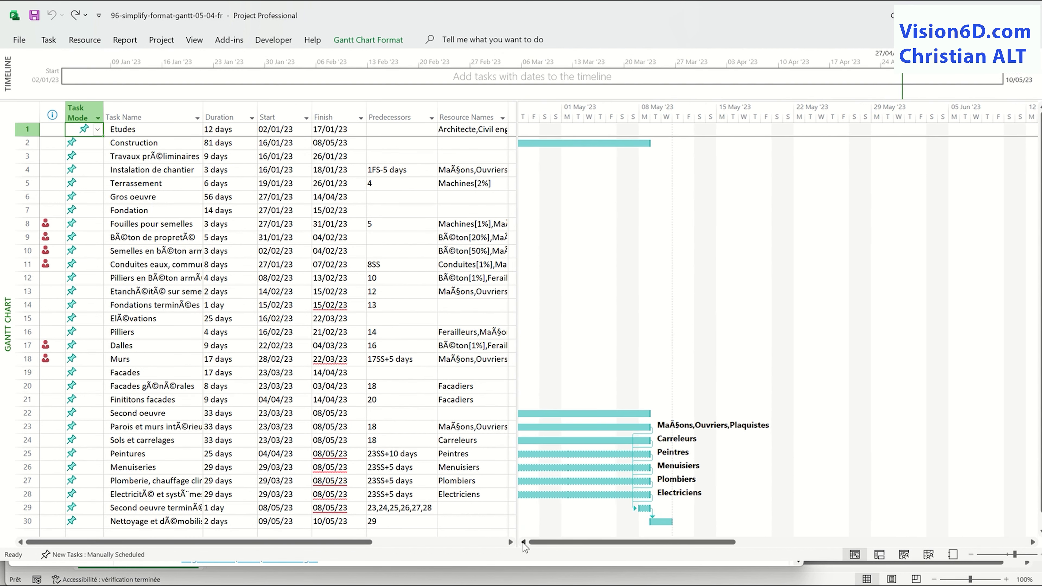
drag(523, 545, 508, 546)
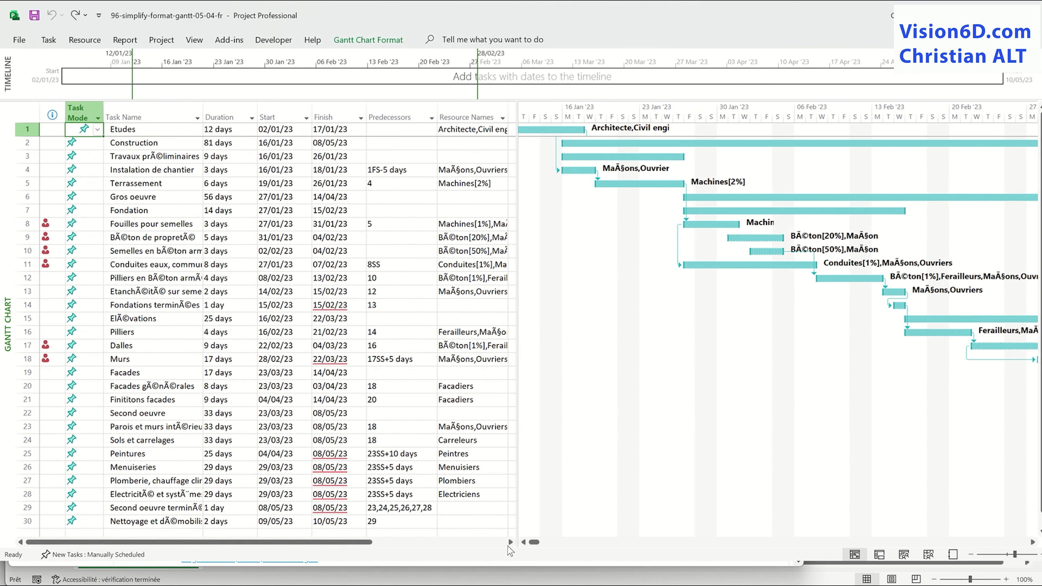
- Zoom the timescale out to quarters, back in to months, then show the Resource Sheet
click(971, 554)
click(970, 554)
click(970, 554)
click(970, 554)
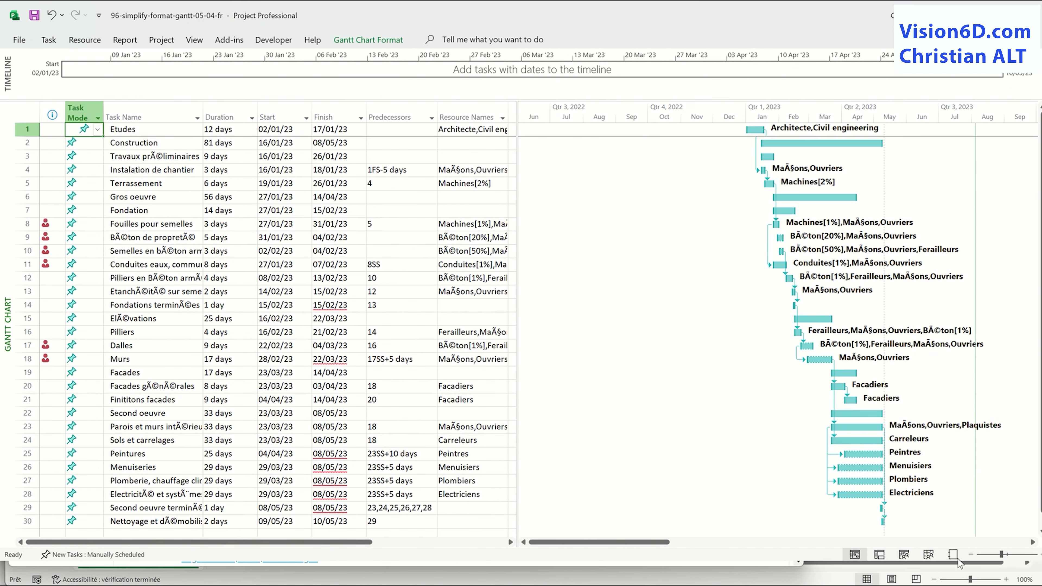
click(1007, 554)
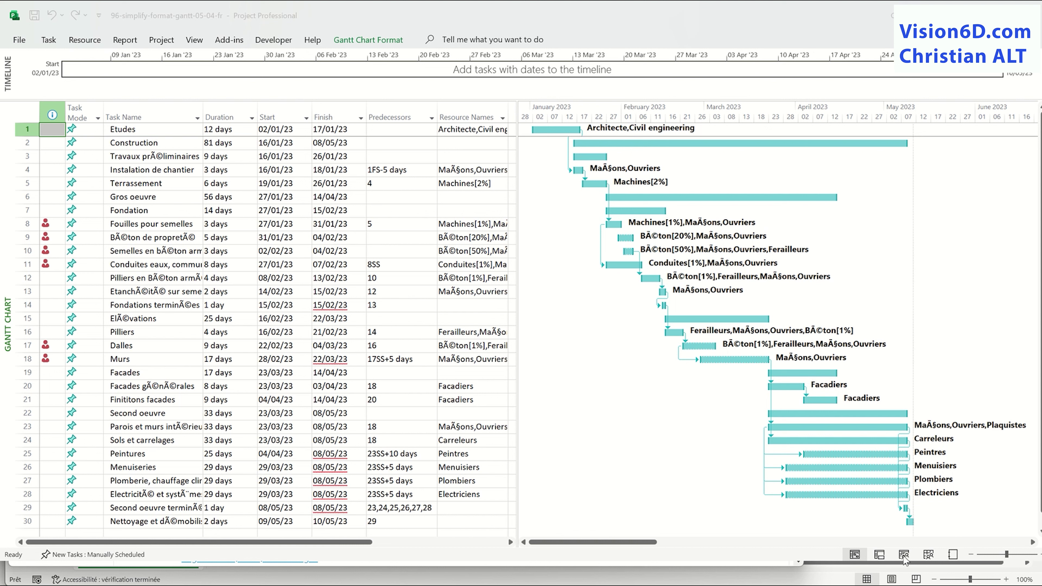
click(929, 556)
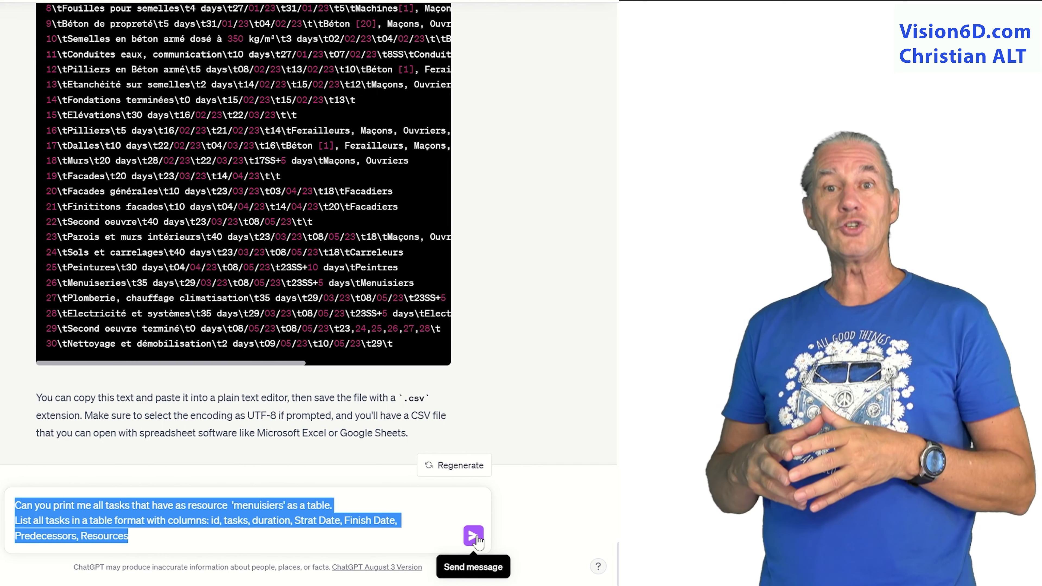
- Send the prompt asking for all 'menuisiers' tasks as a columned table
click(474, 536)
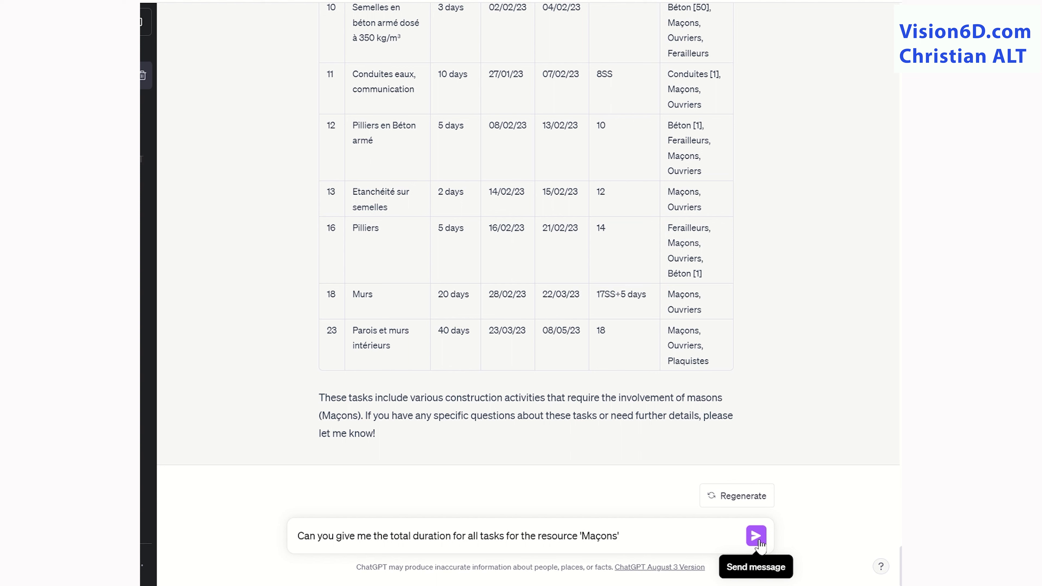
- Ask ChatGPT for the total duration of the 'Maçons' tasks
click(758, 542)
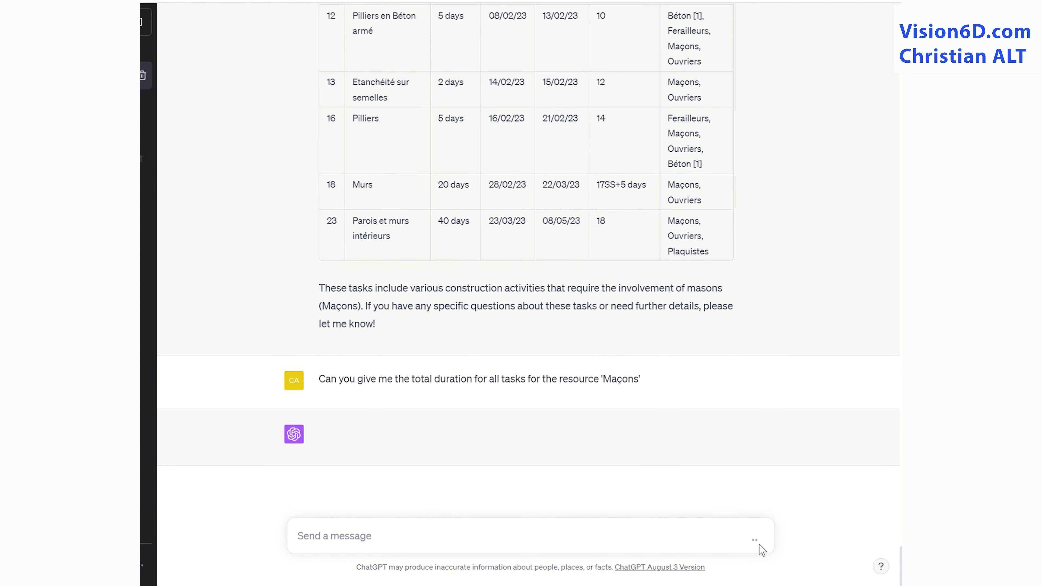